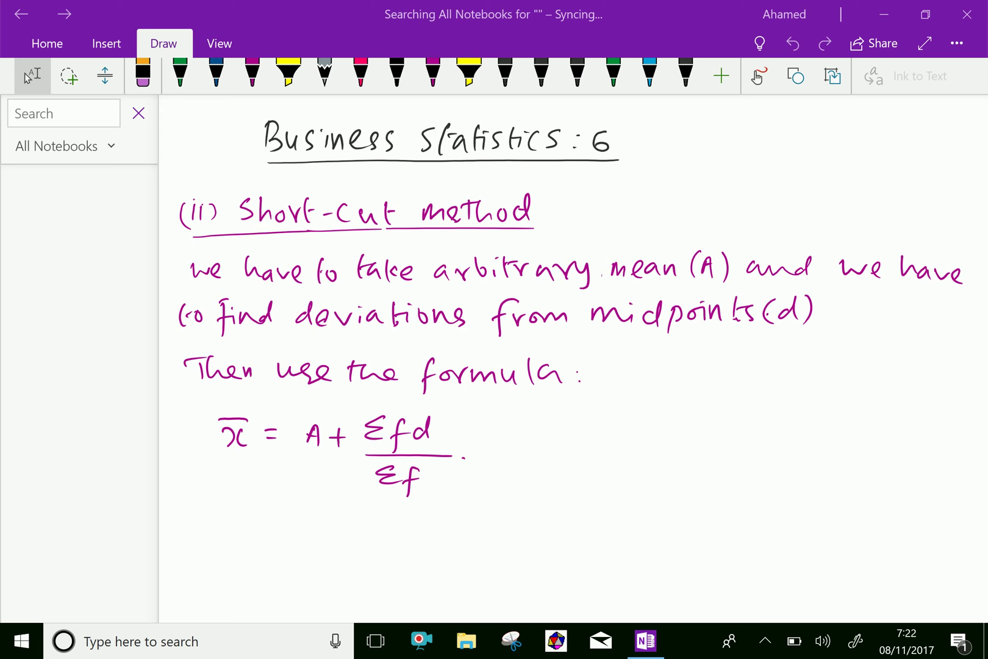
Scroll down past the formula to show the whole Marks/Midpoint/f/d/f·d table
scroll(731, 127, "down", 5)
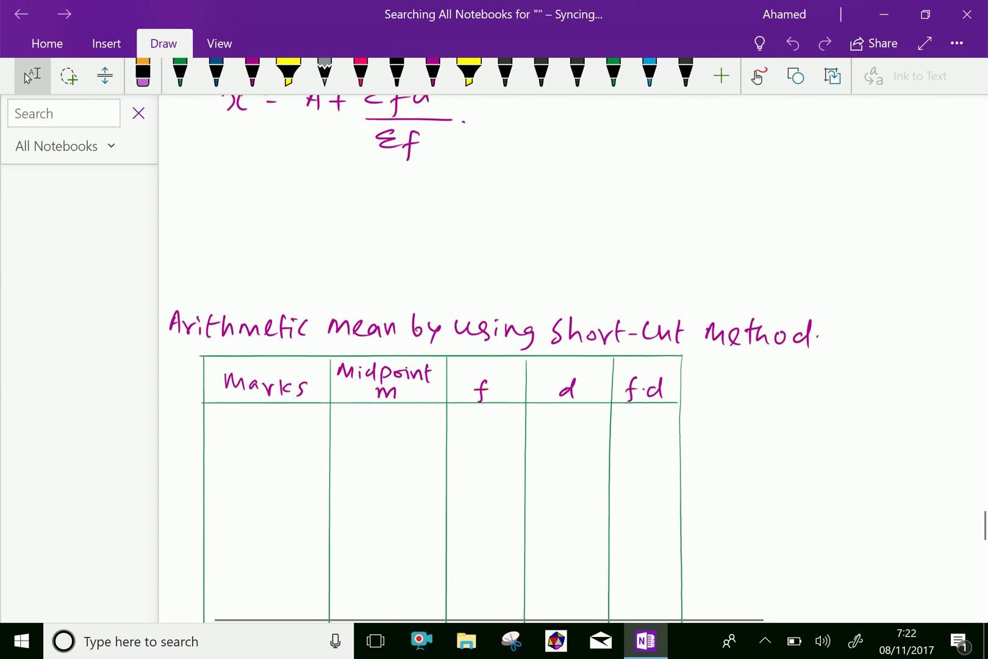
scroll(442, 427, "down", 2)
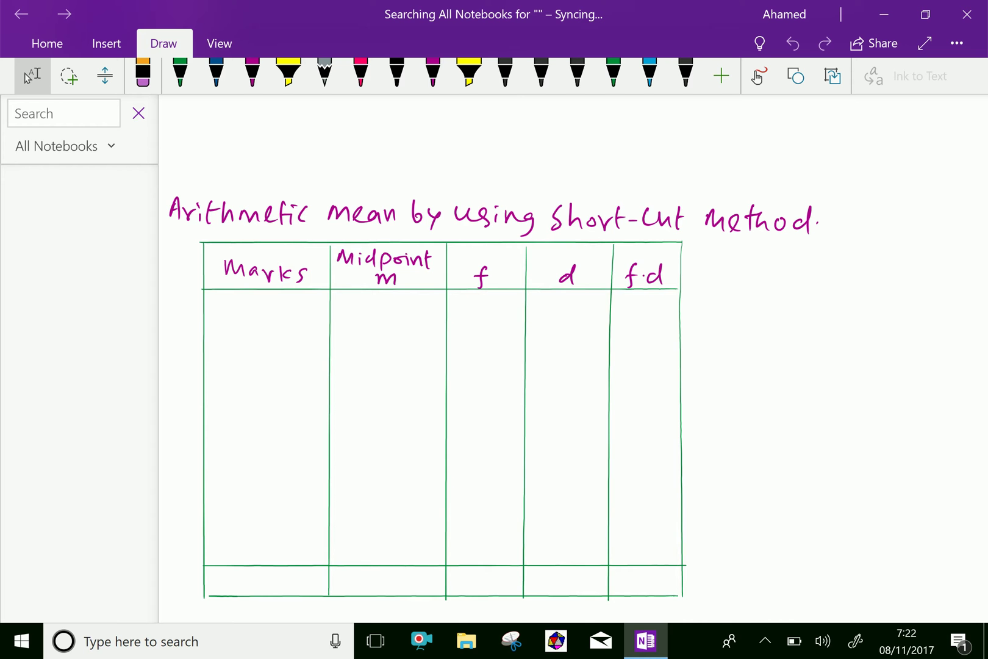
Undo the stray black 0 in the Marks column and switch to the green pen
left_click(505, 73)
left_click_drag(237, 306, 235, 305)
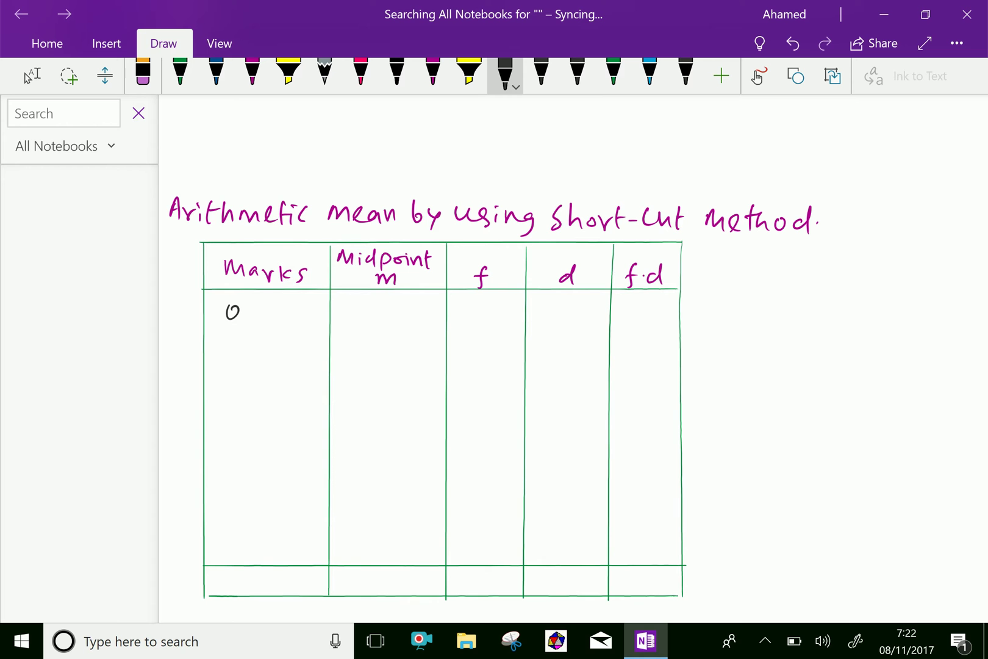
key("ctrl+z")
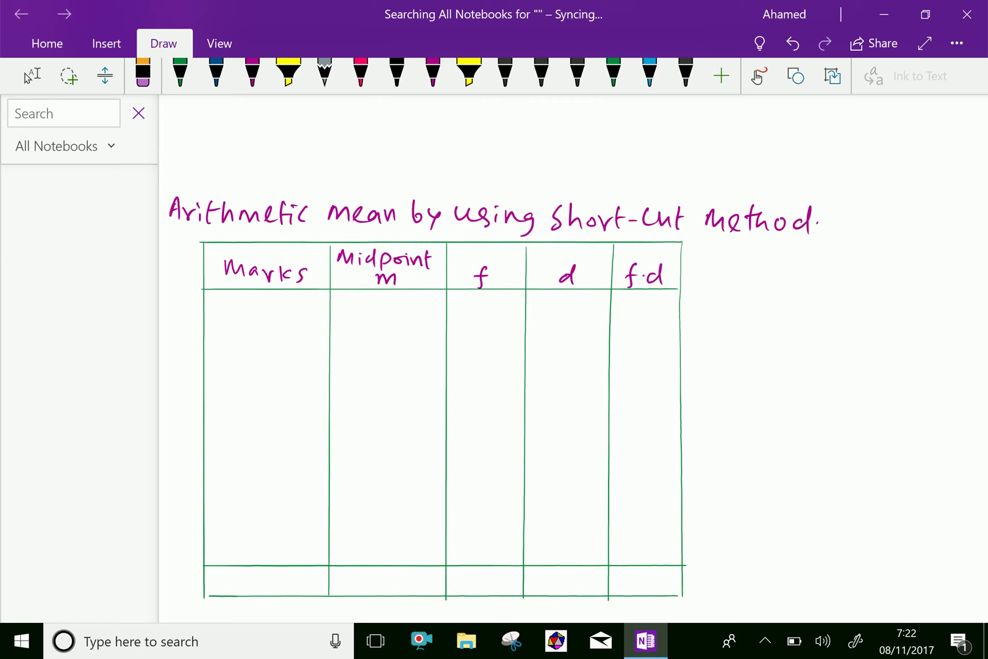
left_click(505, 74)
left_click(180, 74)
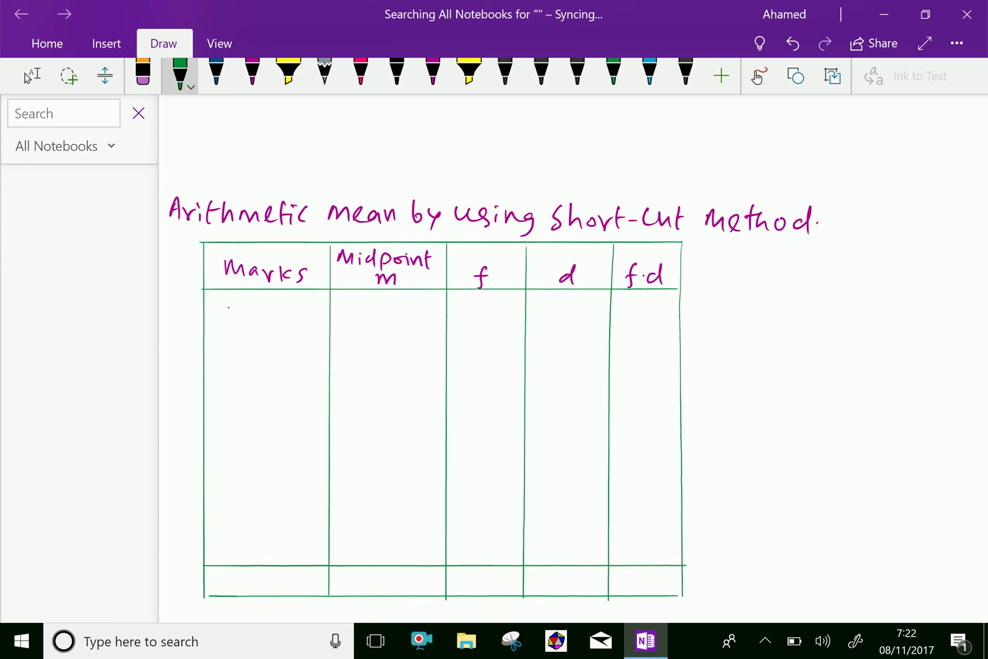
Write 0-10, 10-20 and 20-30 in the first three Marks rows
left_click_drag(232, 307, 274, 322)
left_click_drag(287, 307, 286, 308)
left_click_drag(225, 343, 228, 362)
left_click_drag(241, 348, 263, 352)
left_click_drag(277, 348, 298, 361)
left_click_drag(301, 348, 301, 350)
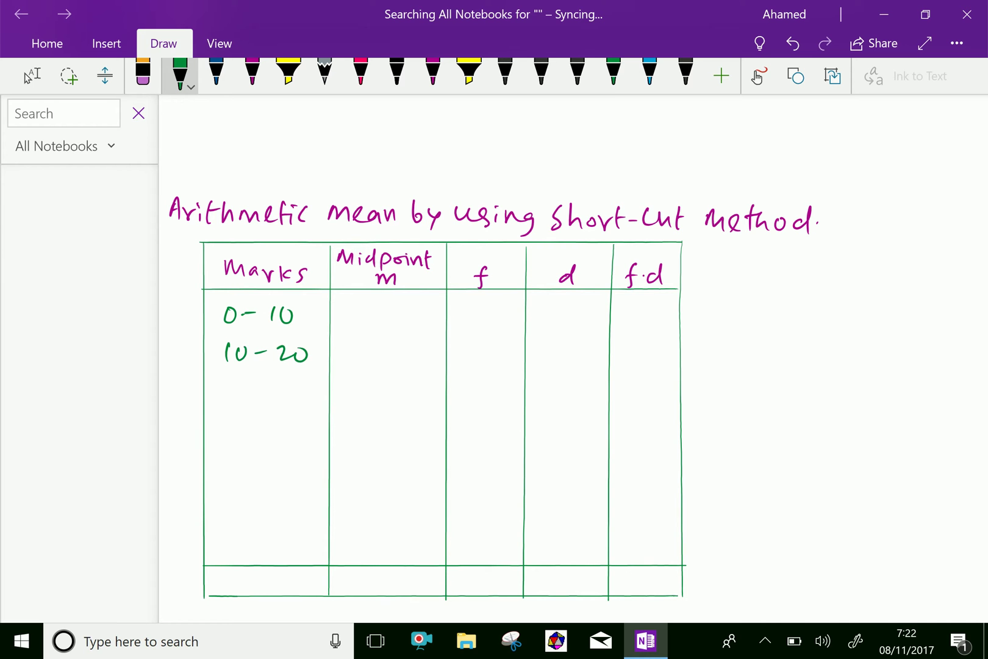
mouse_move(224, 388)
left_mouse_down()
mouse_move(235, 402)
mouse_move(247, 389)
left_mouse_up()
mouse_move(260, 397)
left_mouse_down()
mouse_move(293, 394)
mouse_move(284, 403)
left_mouse_up()
left_click_drag(307, 390, 306, 392)
Write 30-40 and 40-50 in the fourth and fifth Marks rows
scroll(439, 366, "down", 3)
mouse_move(230, 306)
left_mouse_down()
mouse_move(232, 325)
mouse_move(254, 314)
left_mouse_up()
left_click_drag(264, 318, 299, 330)
left_click_drag(308, 317, 309, 318)
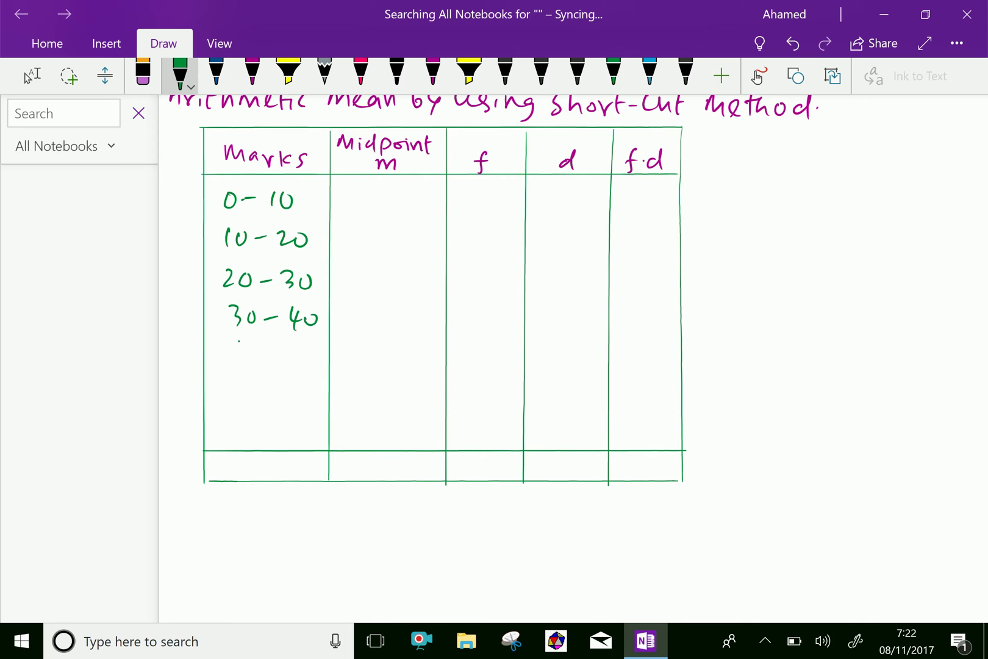
left_click_drag(237, 341, 244, 356)
mouse_move(241, 349)
left_mouse_down()
mouse_move(242, 365)
mouse_move(254, 350)
mouse_move(278, 351)
left_mouse_up()
mouse_move(285, 349)
left_mouse_down()
mouse_move(285, 362)
mouse_move(303, 343)
left_mouse_up()
left_click_drag(309, 347, 307, 348)
Write 50-60 and 60-70 in the last two Marks rows
left_click_drag(236, 377, 242, 396)
left_click_drag(240, 376, 255, 380)
left_click_drag(268, 385, 280, 385)
left_click_drag(291, 374, 287, 382)
left_click_drag(302, 382, 302, 382)
mouse_move(240, 410)
left_mouse_down()
mouse_move(235, 422)
mouse_move(252, 416)
left_mouse_up()
mouse_move(263, 420)
left_mouse_down()
mouse_move(285, 430)
mouse_move(304, 417)
left_mouse_up()
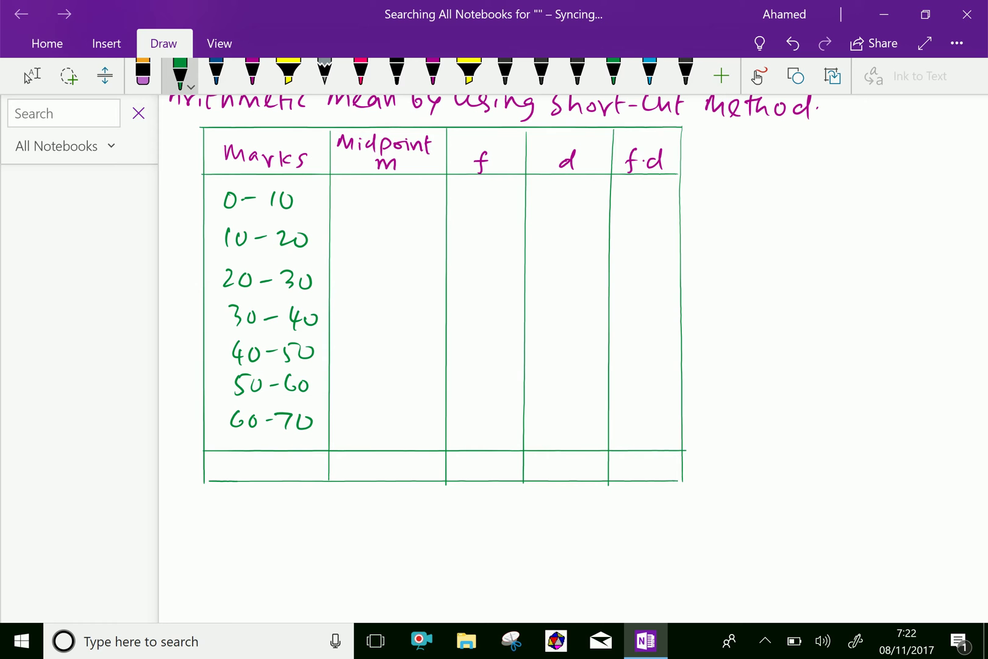
Write midpoints 5, 15, 25 and 35 for the first four intervals
mouse_move(378, 186)
left_mouse_down()
mouse_move(381, 206)
mouse_move(390, 186)
left_mouse_up()
left_click_drag(369, 226, 370, 235)
mouse_move(381, 226)
left_mouse_down()
mouse_move(381, 242)
mouse_move(399, 222)
left_mouse_up()
left_click_drag(361, 273, 372, 292)
mouse_move(380, 276)
left_mouse_down()
mouse_move(379, 294)
mouse_move(394, 270)
left_mouse_up()
left_click_drag(361, 313, 361, 330)
left_click_drag(381, 311, 379, 330)
mouse_move(381, 311)
left_mouse_down()
mouse_move(362, 329)
mouse_move(387, 325)
mouse_move(392, 311)
mouse_move(380, 353)
left_mouse_up()
Write midpoints 45, 55 and 65 for the last three intervals
mouse_move(374, 349)
left_mouse_down()
mouse_move(373, 366)
mouse_move(386, 365)
left_mouse_up()
left_click_drag(390, 344, 399, 341)
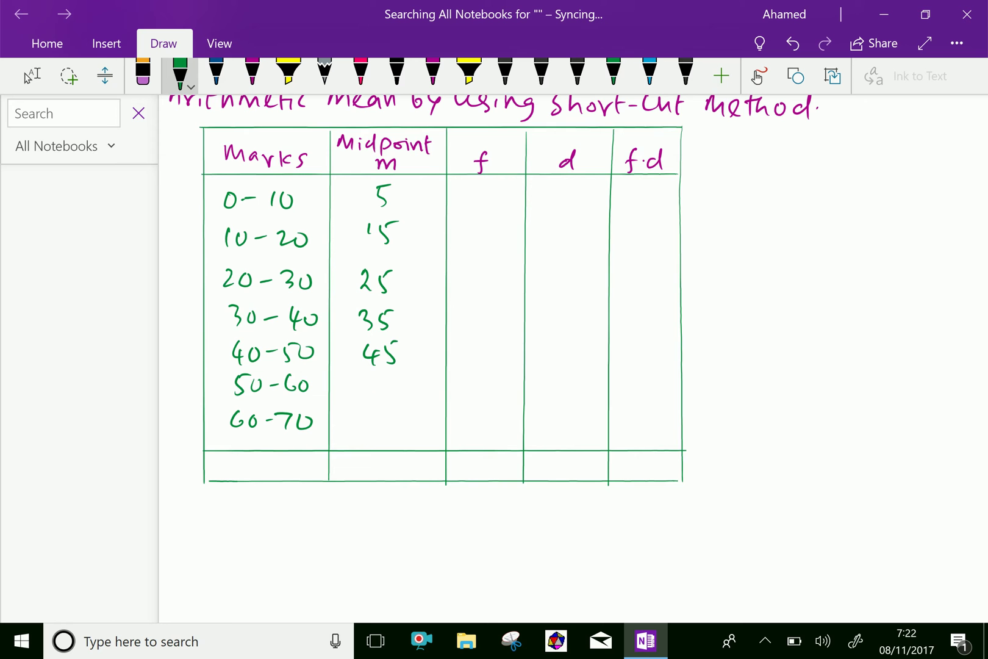
left_click_drag(370, 377, 367, 393)
mouse_move(370, 377)
left_mouse_down()
mouse_move(385, 375)
mouse_move(392, 398)
left_mouse_up()
left_click_drag(387, 378, 400, 376)
mouse_move(377, 412)
left_mouse_down()
mouse_move(368, 421)
mouse_move(396, 430)
left_mouse_up()
Handwrite 'Let the assumed' to the right of the table
left_click_drag(715, 163, 745, 188)
left_click_drag(741, 177, 767, 181)
left_click_drag(759, 174, 811, 183)
mouse_move(834, 173)
left_mouse_down()
mouse_move(851, 190)
mouse_move(868, 176)
mouse_move(868, 193)
mouse_move(904, 191)
left_mouse_up()
left_click_drag(901, 183, 928, 192)
left_click_drag(926, 184, 950, 191)
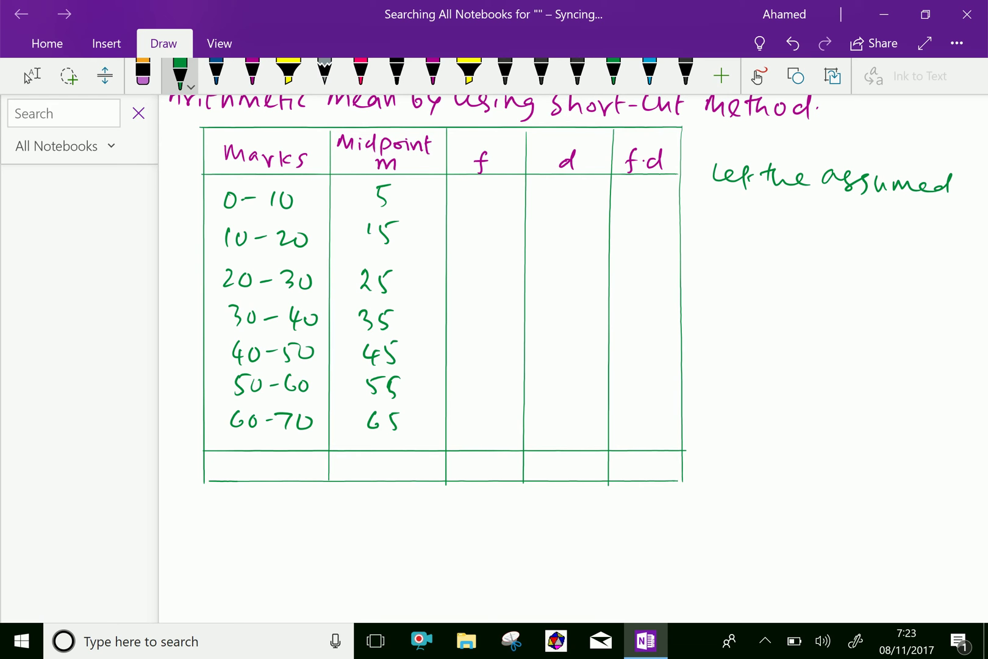
mouse_move(709, 232)
left_mouse_down()
mouse_move(743, 222)
mouse_move(787, 234)
mouse_move(811, 238)
left_mouse_up()
Finish the note with 'mean A = 35' and circle 35 in the Midpoint column
left_click_drag(800, 229, 843, 229)
mouse_move(831, 238)
left_mouse_down()
mouse_move(874, 227)
mouse_move(869, 242)
left_mouse_up()
left_click_drag(881, 229, 880, 244)
left_click_drag(883, 224, 895, 223)
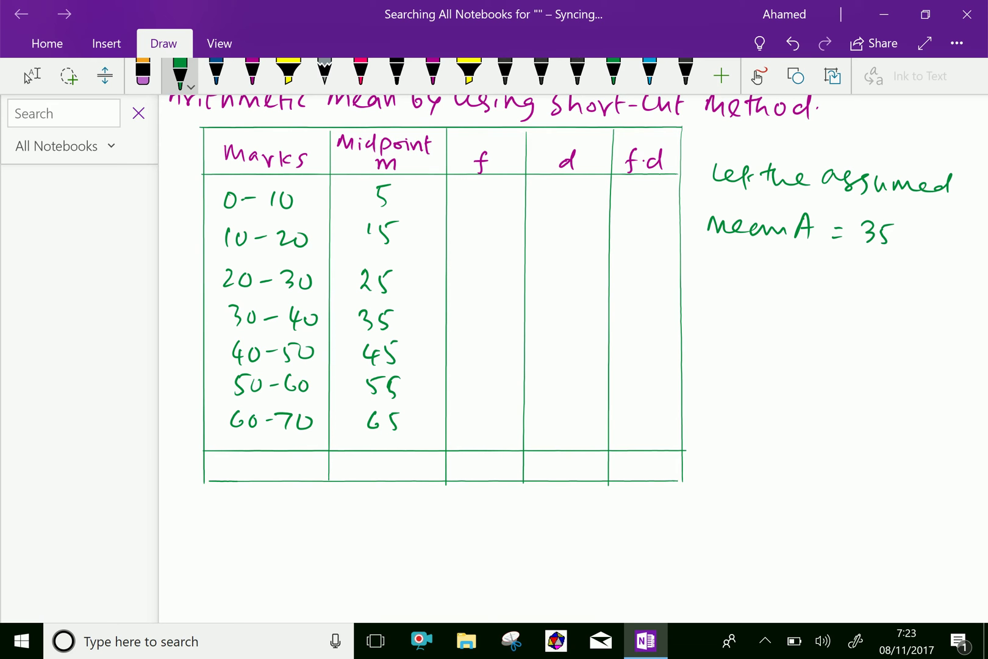
mouse_move(370, 335)
left_mouse_down()
mouse_move(388, 336)
mouse_move(400, 296)
mouse_move(355, 304)
mouse_move(351, 318)
left_mouse_up()
Write frequencies 6, 10, 13, 15, 12, 6 and 2 down the f column
mouse_move(482, 187)
left_mouse_down()
mouse_move(468, 237)
mouse_move(478, 231)
left_mouse_up()
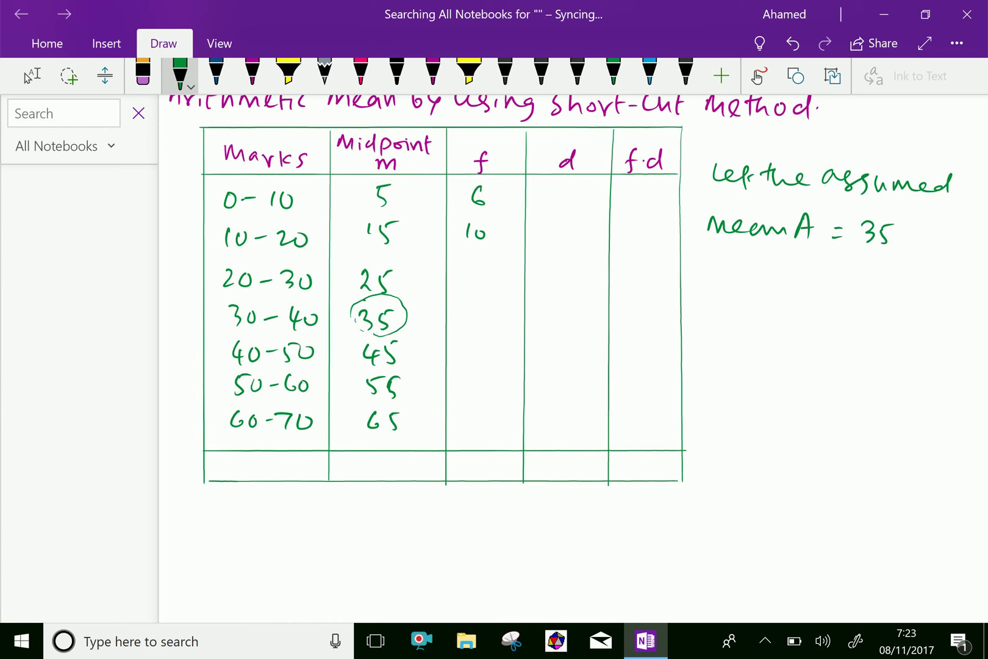
left_click_drag(465, 269, 475, 292)
left_click_drag(463, 309, 462, 323)
mouse_move(473, 312)
left_mouse_down()
mouse_move(472, 329)
mouse_move(487, 309)
left_mouse_up()
mouse_move(455, 342)
left_mouse_down()
mouse_move(454, 357)
mouse_move(490, 359)
mouse_move(465, 387)
left_mouse_up()
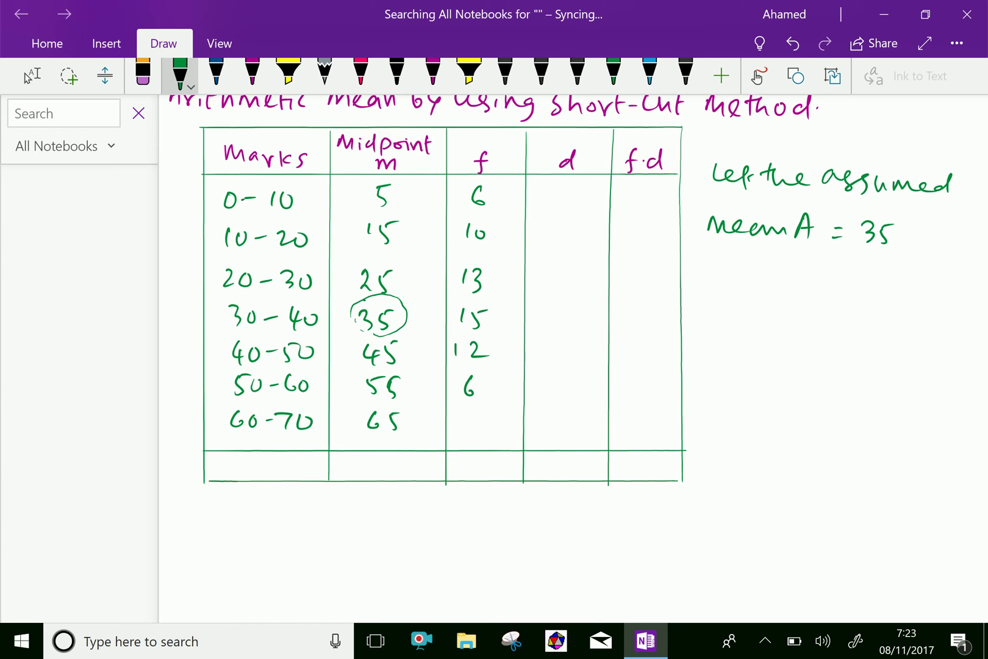
left_click_drag(468, 417, 482, 431)
Write deviations -30, -20, -10, 0, 10, 20 and 30 down the d column
mouse_move(544, 192)
left_mouse_down()
mouse_move(568, 201)
mouse_move(585, 188)
left_mouse_up()
left_click_drag(541, 231, 551, 232)
left_click_drag(560, 229, 577, 240)
left_click_drag(587, 231, 585, 233)
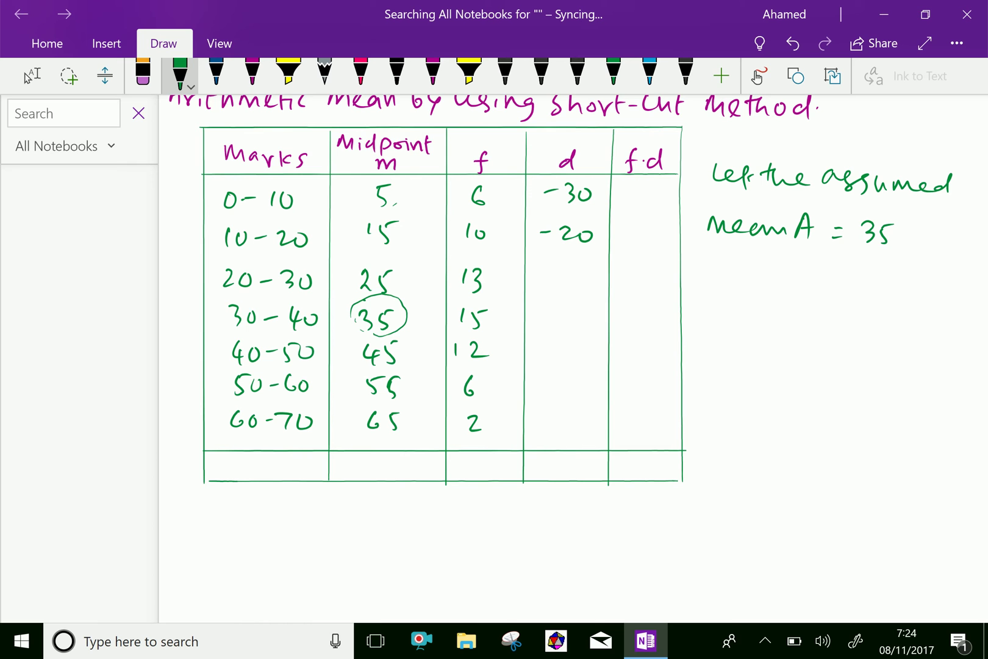
left_click_drag(543, 278, 566, 287)
left_click_drag(581, 273, 579, 275)
left_click_drag(563, 315, 572, 312)
left_click_drag(553, 349, 554, 362)
left_click_drag(568, 350, 568, 351)
mouse_move(549, 385)
left_mouse_down()
mouse_move(563, 401)
mouse_move(570, 390)
left_mouse_up()
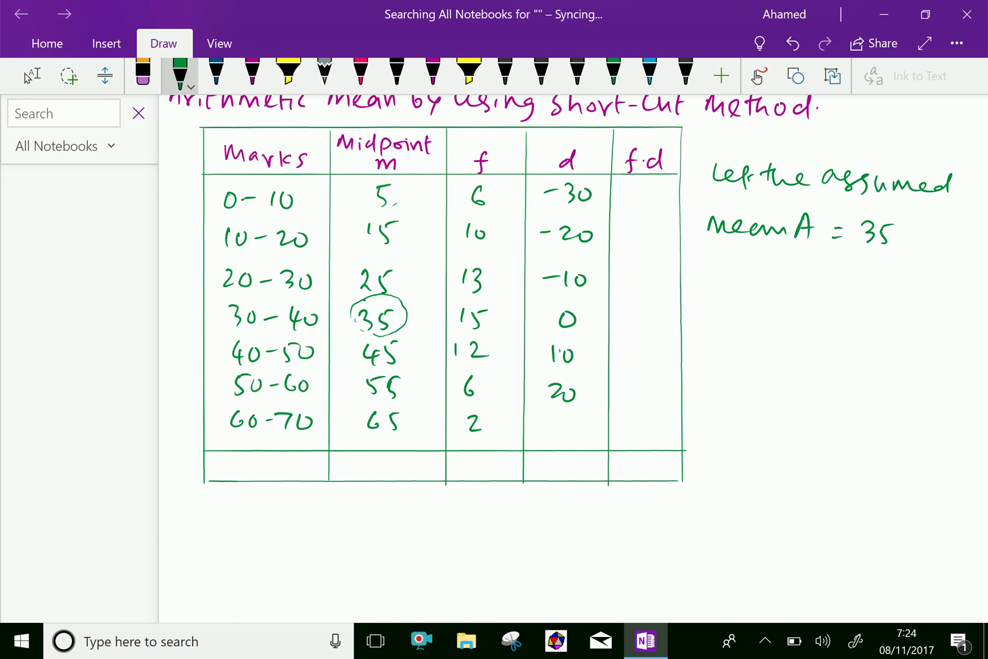
mouse_move(549, 416)
left_mouse_down()
mouse_move(559, 419)
mouse_move(556, 432)
left_mouse_up()
left_click_drag(570, 421, 570, 421)
Write -180, -200 and -130 in the first three f·d rows
left_click_drag(614, 192, 627, 192)
left_click_drag(639, 184, 638, 201)
left_click_drag(653, 186, 649, 186)
mouse_move(663, 190)
left_mouse_down()
mouse_move(659, 199)
mouse_move(664, 190)
left_mouse_up()
left_click_drag(616, 231, 656, 235)
left_click_drag(671, 233, 670, 233)
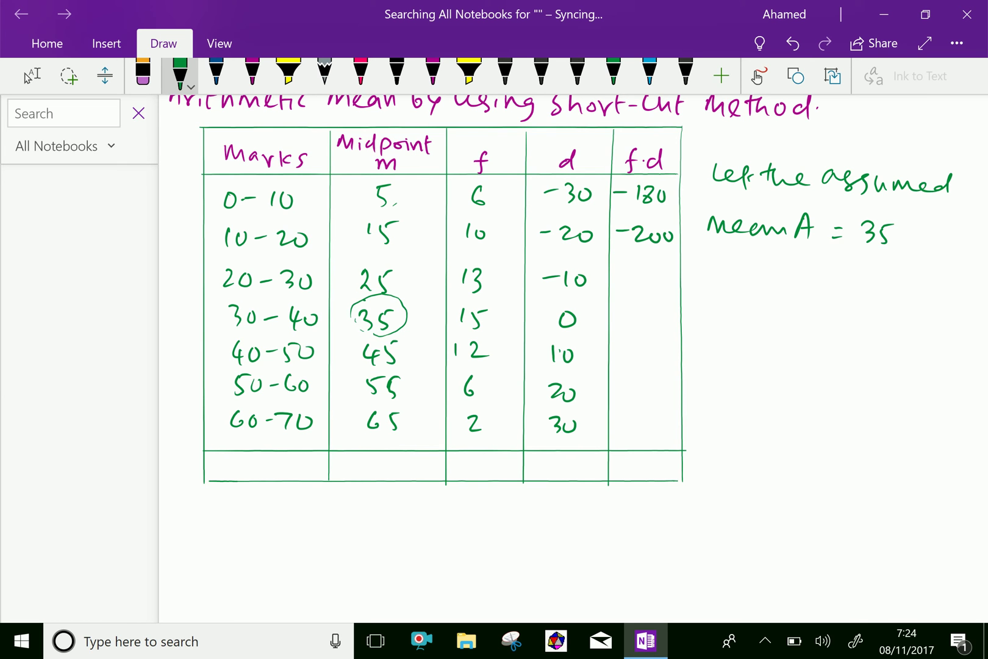
left_click_drag(616, 277, 630, 275)
mouse_move(632, 267)
left_mouse_down()
mouse_move(645, 284)
mouse_move(664, 284)
mouse_move(663, 271)
mouse_move(649, 311)
left_mouse_up()
Write 120, 120 and 60 in the last f·d rows and jot 300 beside the table
left_click_drag(627, 344, 628, 358)
left_click_drag(639, 351, 650, 359)
left_click_drag(659, 351, 659, 352)
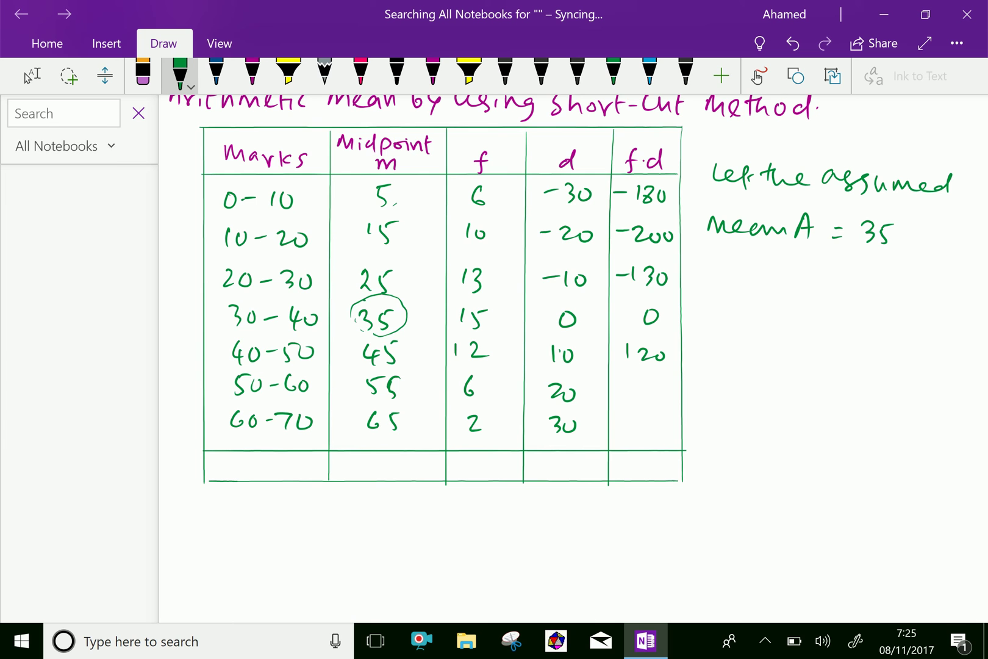
mouse_move(630, 386)
left_mouse_down()
mouse_move(631, 398)
mouse_move(664, 390)
mouse_move(650, 428)
left_mouse_up()
left_click_drag(666, 421, 665, 422)
mouse_move(746, 355)
left_mouse_down()
mouse_move(748, 371)
mouse_move(795, 362)
left_mouse_up()
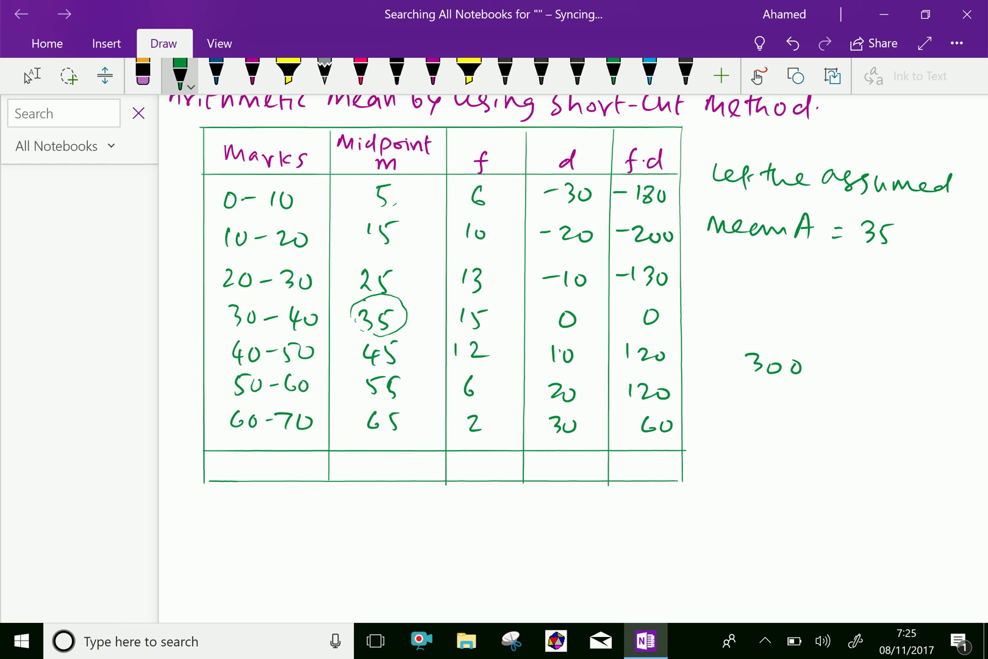
Write -510 above 300 and rule a line beneath for the -210 result
left_click_drag(733, 335, 756, 344)
left_click_drag(755, 327, 777, 341)
left_click_drag(789, 329, 790, 331)
mouse_move(736, 381)
left_mouse_down()
mouse_move(838, 384)
mouse_move(773, 410)
mouse_move(738, 399)
mouse_move(734, 428)
mouse_move(785, 430)
left_mouse_up()
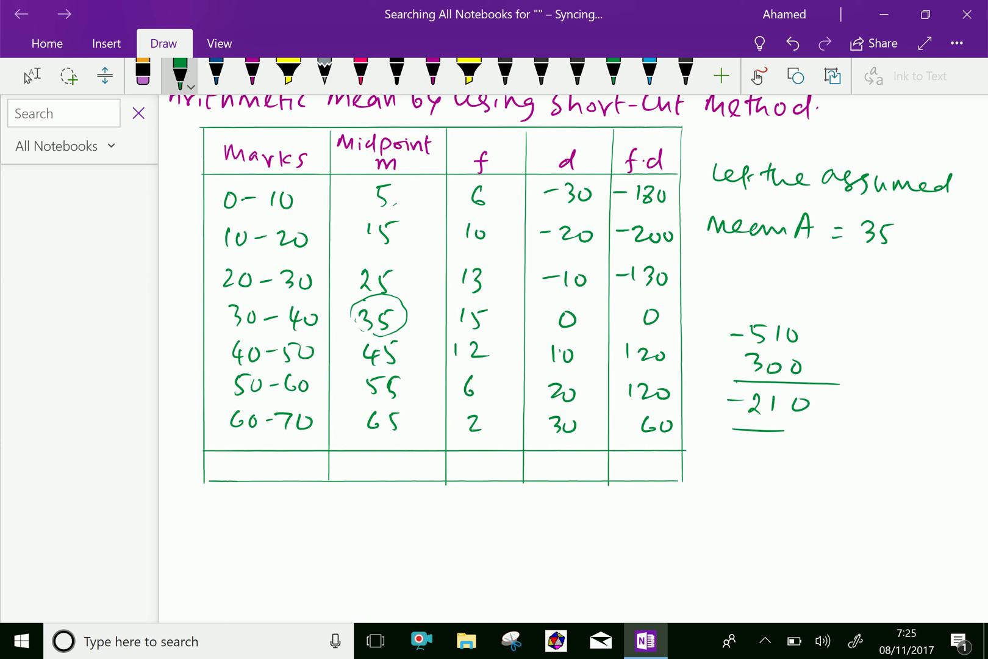
scroll(577, 358, "down", 1)
Write -210 in the f·d total cell in green ink
left_click(32, 75)
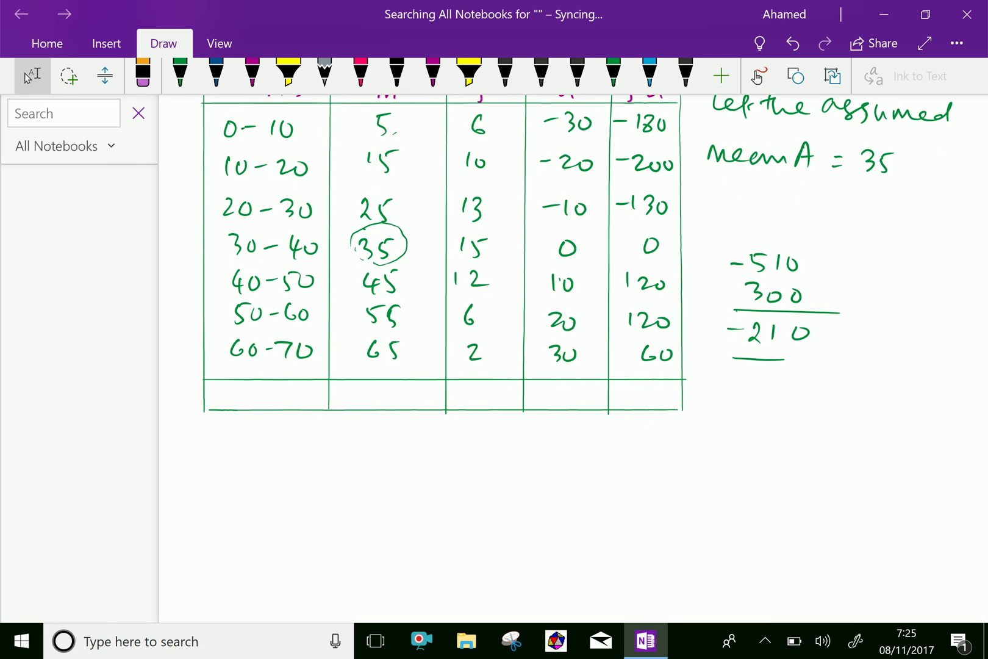
left_click(180, 74)
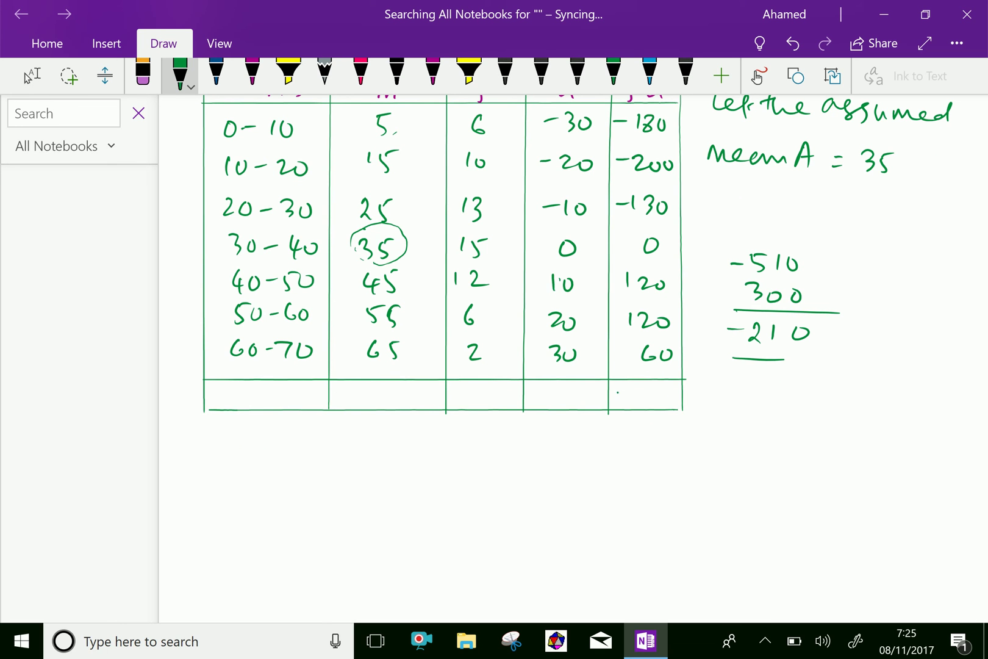
mouse_move(617, 394)
left_mouse_down()
mouse_move(639, 385)
mouse_move(657, 402)
left_mouse_up()
left_click_drag(668, 393, 666, 394)
Move the page up and write 'x̄ = A +' below the table
left_click(31, 75)
left_click_drag(433, 448, 432, 347)
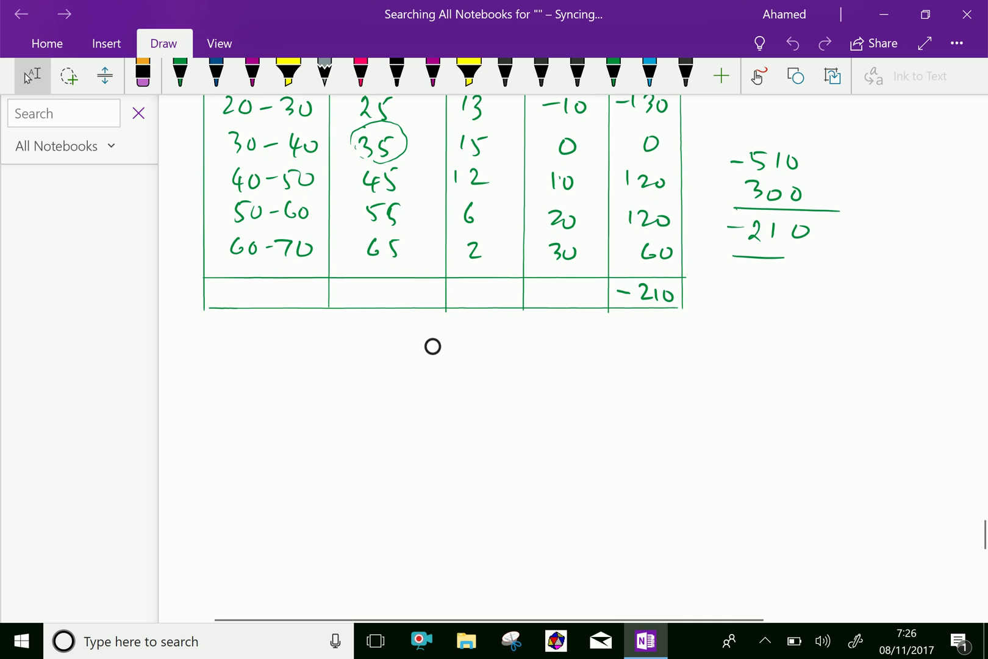
left_click(504, 545)
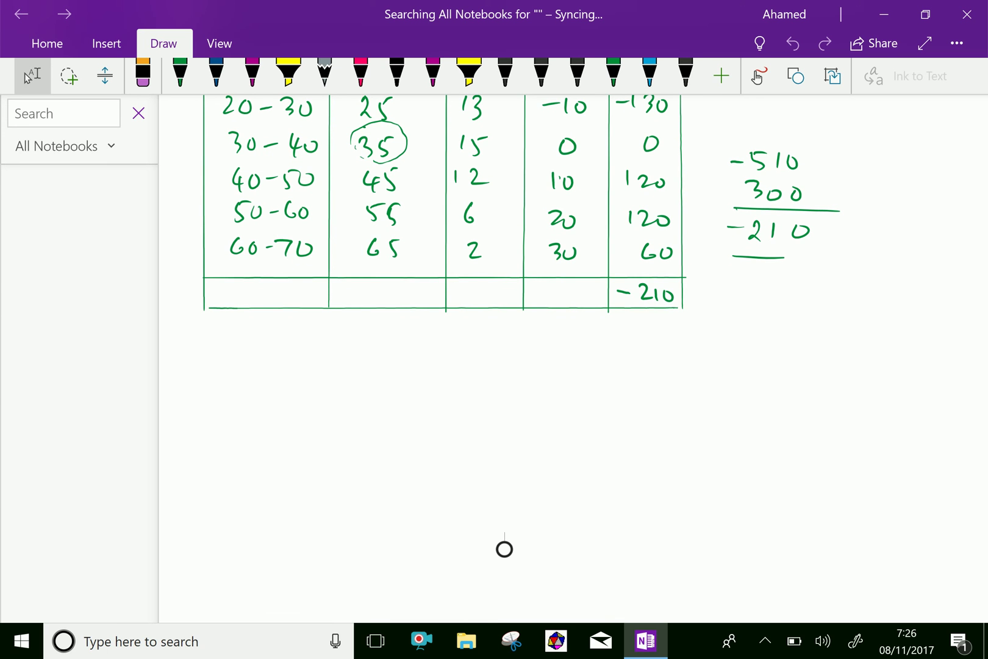
left_click(180, 75)
mouse_move(284, 359)
left_mouse_down()
mouse_move(284, 372)
mouse_move(302, 371)
mouse_move(312, 347)
mouse_move(340, 357)
mouse_move(340, 368)
mouse_move(385, 373)
mouse_move(382, 364)
left_mouse_up()
mouse_move(399, 363)
left_mouse_down()
mouse_move(421, 362)
mouse_move(411, 373)
left_mouse_up()
Complete the formula with the fraction Σf·d over Σf
mouse_move(458, 341)
left_mouse_down()
mouse_move(440, 353)
mouse_move(458, 364)
left_mouse_up()
left_click_drag(487, 345, 478, 374)
mouse_move(472, 361)
left_mouse_down()
mouse_move(515, 342)
mouse_move(516, 368)
left_mouse_up()
left_click_drag(437, 372, 534, 371)
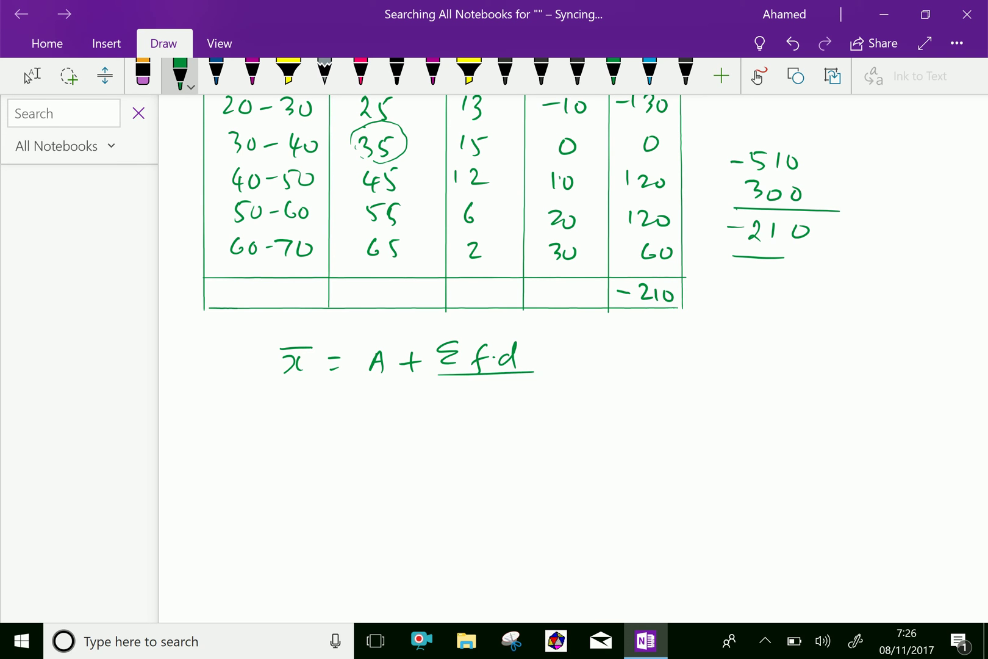
mouse_move(480, 389)
left_mouse_down()
mouse_move(464, 395)
mouse_move(482, 404)
left_mouse_up()
left_click_drag(505, 387, 492, 418)
left_click_drag(496, 401, 514, 400)
left_click(531, 397)
Write 64 in the f total cell and label the total row with Σ
scroll(446, 305, "up", 2)
scroll(446, 305, "up", 2)
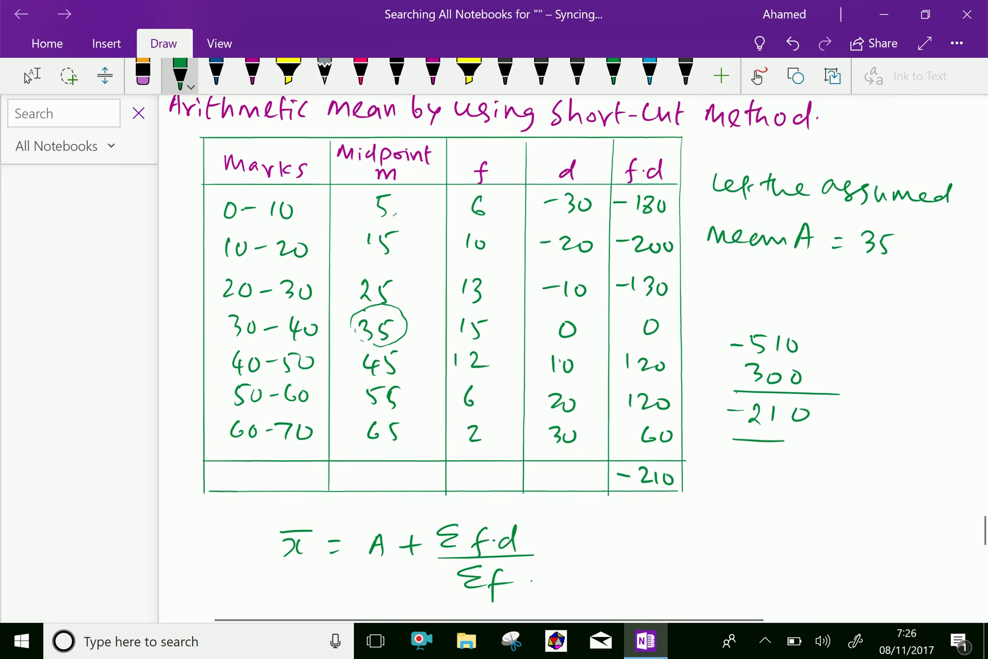
scroll(446, 305, "down", 3)
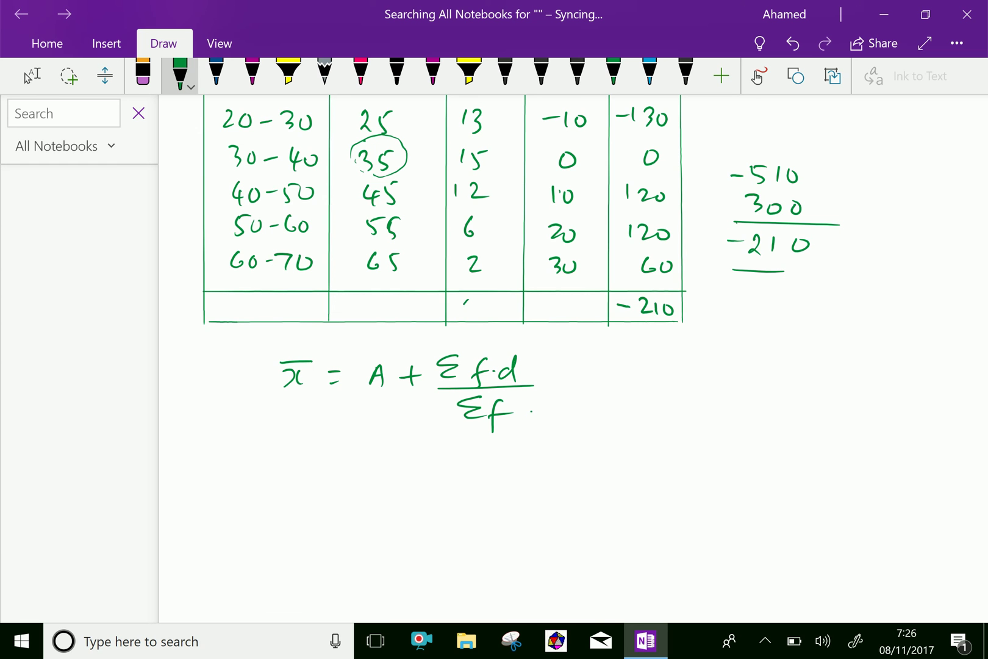
left_click_drag(466, 300, 468, 314)
left_click_drag(483, 303, 497, 311)
left_click_drag(267, 301, 278, 318)
Start the substitution line below the formula with an equals sign
scroll(595, 360, "down", 1)
left_click(32, 76)
scroll(595, 360, "down", 3)
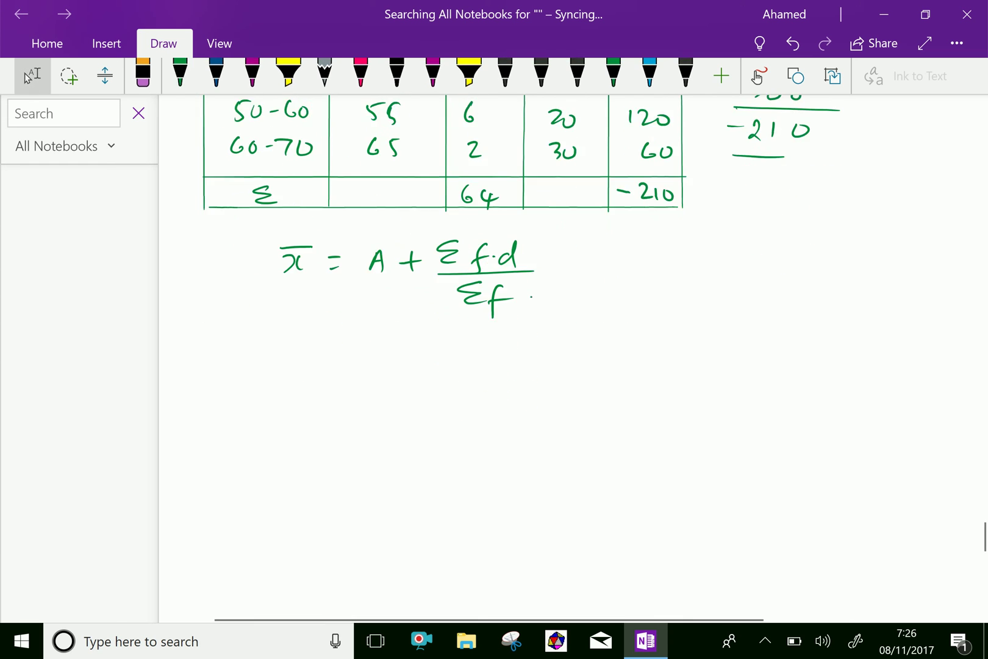
left_click(180, 73)
left_click_drag(343, 299, 350, 299)
mouse_move(344, 311)
left_mouse_down()
mouse_move(387, 299)
mouse_move(381, 322)
left_mouse_up()
Handwrite the substitution 35 + (-120/64) in green beneath the formula
left_click_drag(398, 303, 395, 323)
left_click_drag(398, 302, 448, 310)
left_click_drag(437, 300, 437, 330)
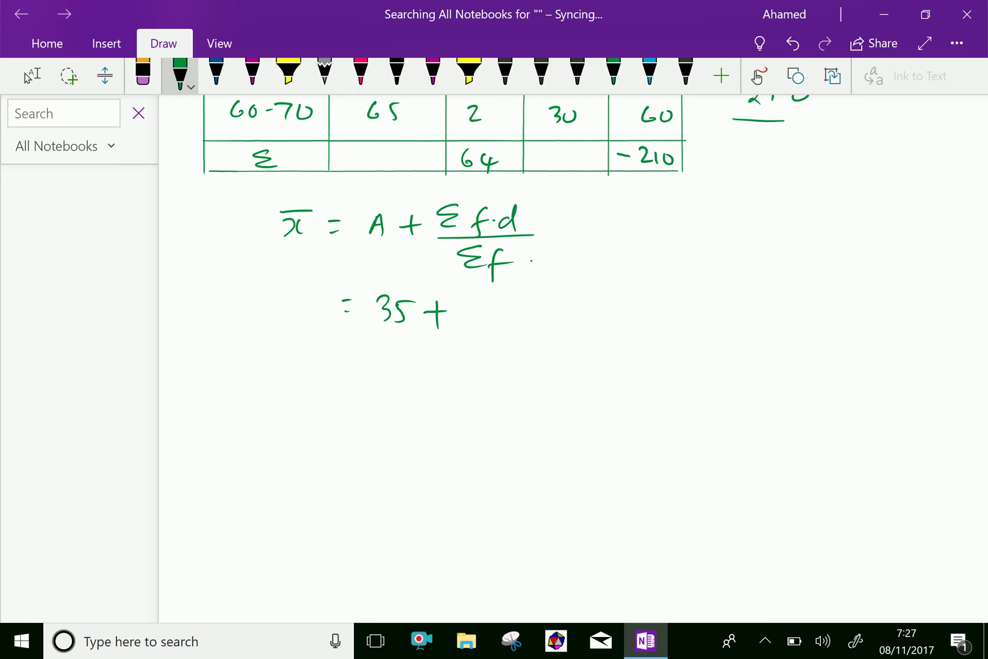
left_click_drag(473, 296, 468, 323)
left_click_drag(479, 310, 507, 317)
left_click_drag(514, 305, 535, 319)
mouse_move(549, 305)
left_mouse_down()
mouse_move(572, 324)
mouse_move(524, 345)
mouse_move(562, 347)
left_mouse_up()
left_click_drag(555, 337, 555, 354)
left_click_drag(590, 292, 591, 336)
left_click_drag(348, 363, 359, 373)
Write the next line, = 35 − 1.875
mouse_move(388, 364)
left_mouse_down()
mouse_move(401, 367)
mouse_move(389, 383)
mouse_move(411, 383)
left_mouse_up()
left_click_drag(413, 367, 461, 377)
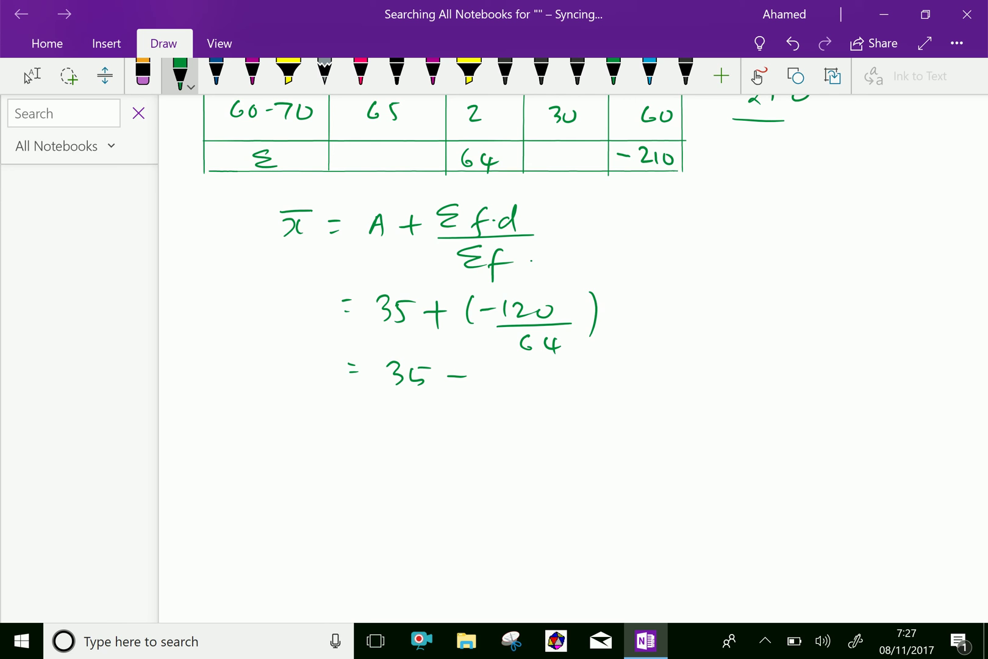
scroll(445, 305, "down", 2)
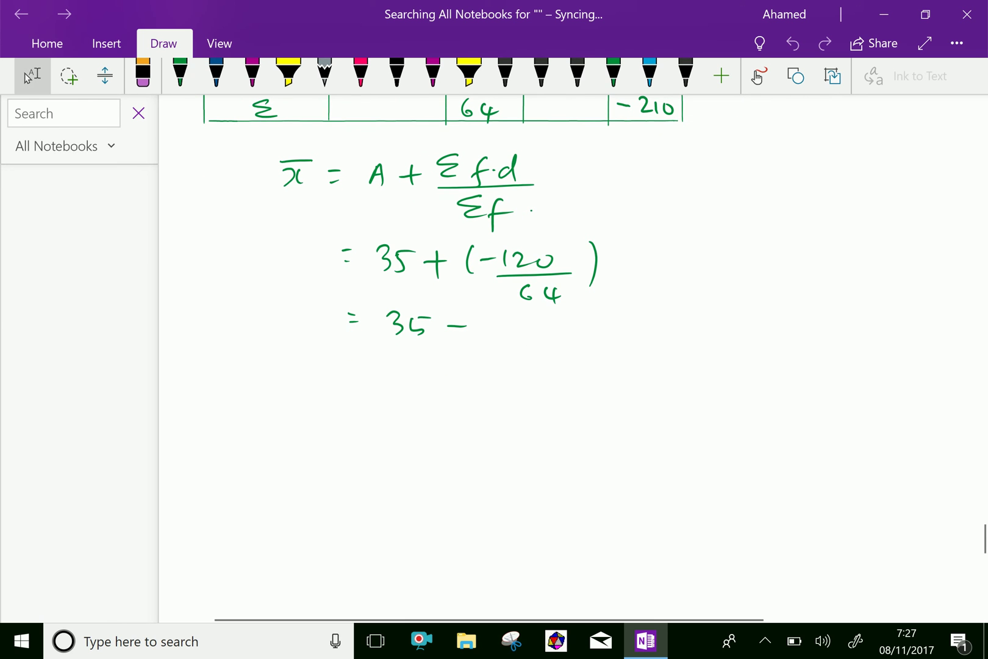
mouse_move(496, 315)
left_mouse_down()
mouse_move(497, 337)
mouse_move(524, 320)
mouse_move(557, 344)
mouse_move(575, 322)
left_mouse_up()
left_click(504, 331)
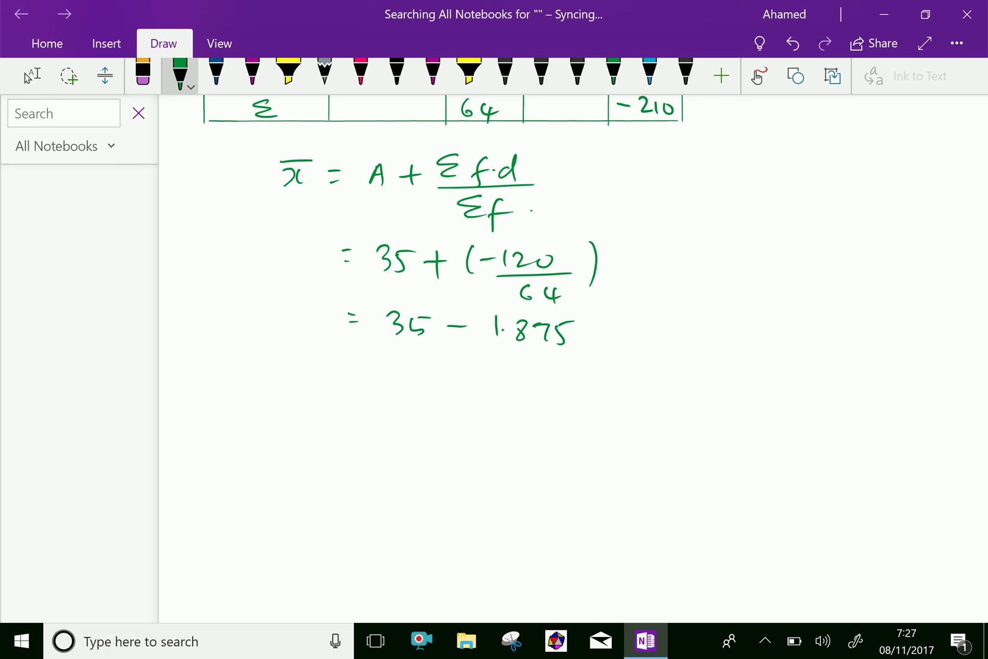
Finish with the result = 33.125 on the following line
scroll(439, 244, "down", 2)
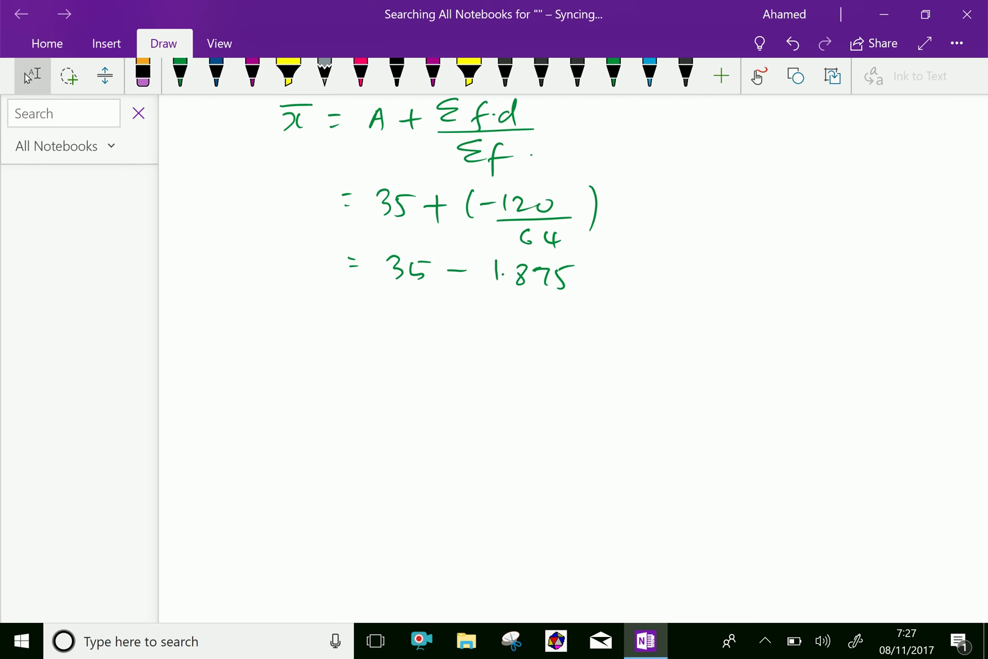
left_click_drag(364, 308, 374, 309)
mouse_move(365, 318)
left_mouse_down()
mouse_move(407, 314)
mouse_move(395, 326)
left_mouse_up()
mouse_move(410, 308)
left_mouse_down()
mouse_move(425, 315)
mouse_move(413, 326)
mouse_move(456, 315)
mouse_move(491, 326)
left_mouse_up()
left_click(438, 317)
left_click_drag(493, 310, 503, 307)
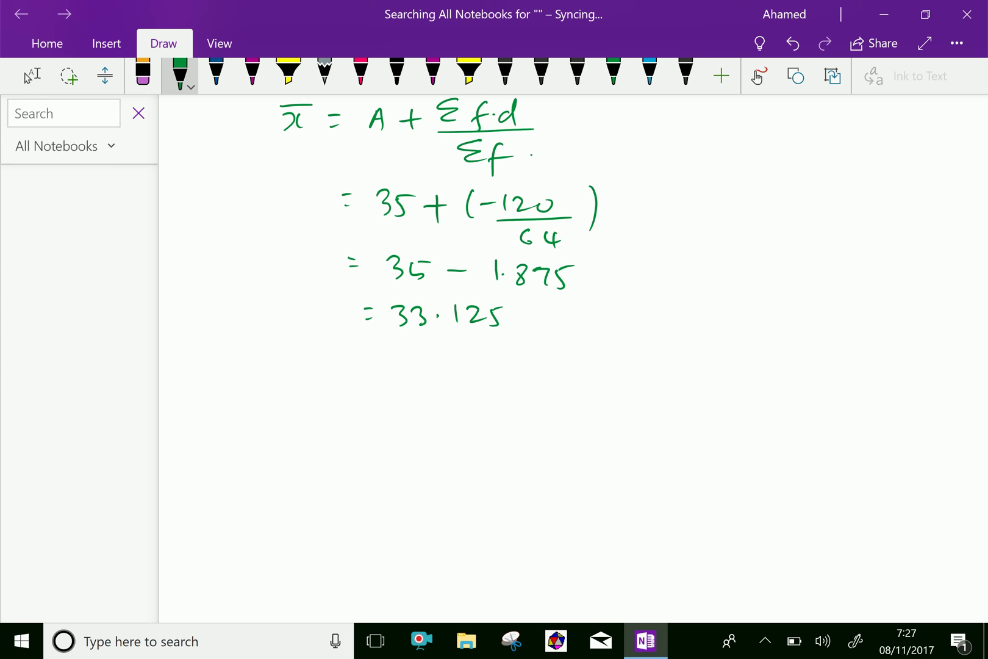